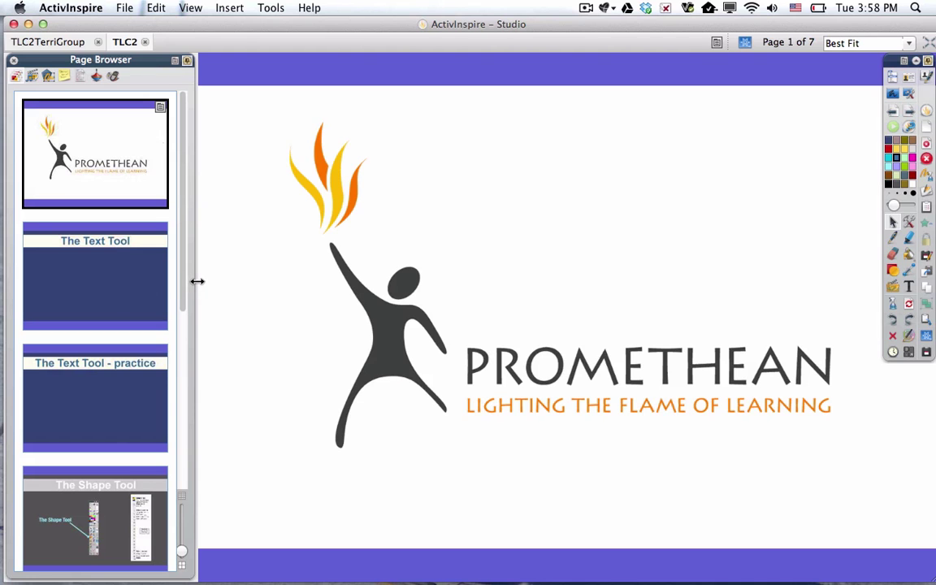
- Narrow the Page Browser thumbnails and go to page 2, 'The Text Tool'
left_click_drag(196, 281, 132, 266)
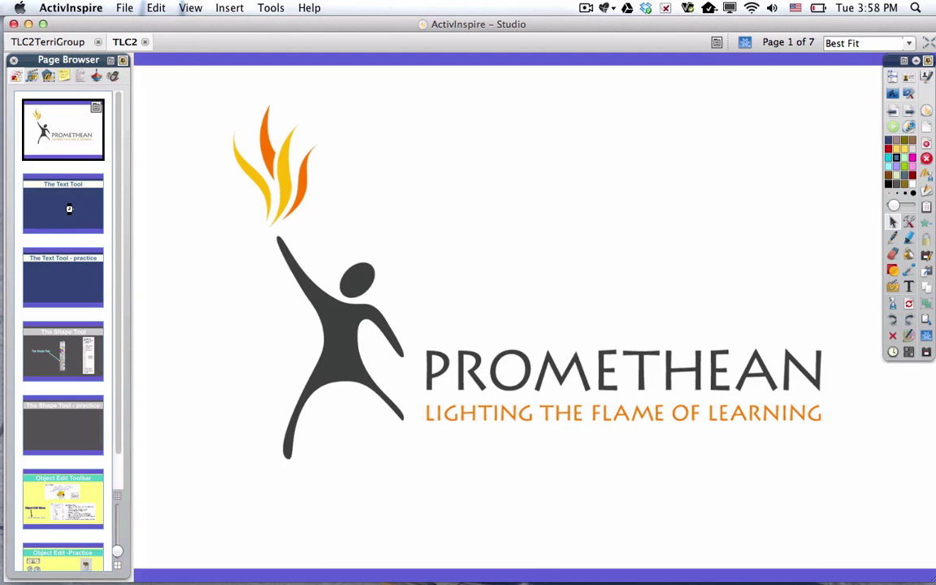
left_click(66, 215)
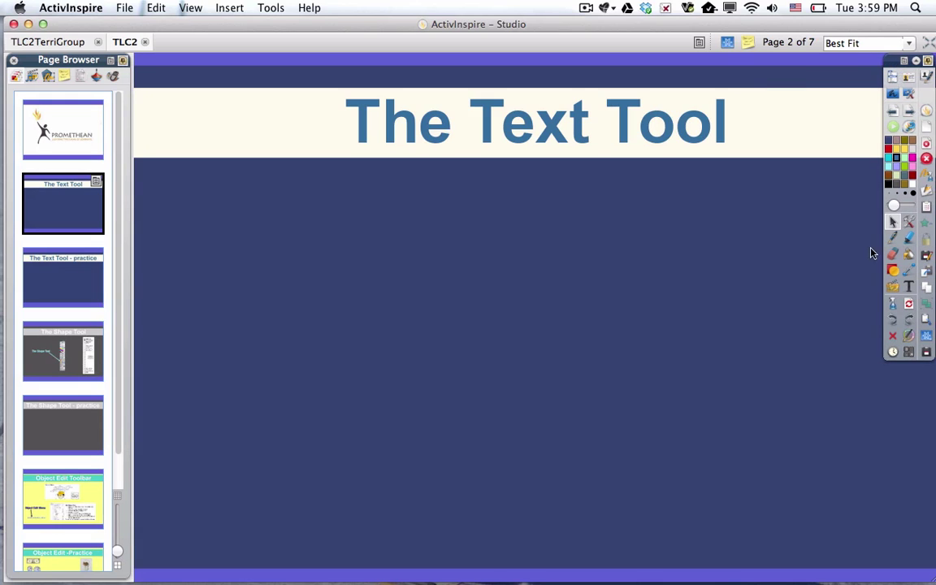
- Switch to the Text tool so new text uses Arial at size 96
left_click(910, 289)
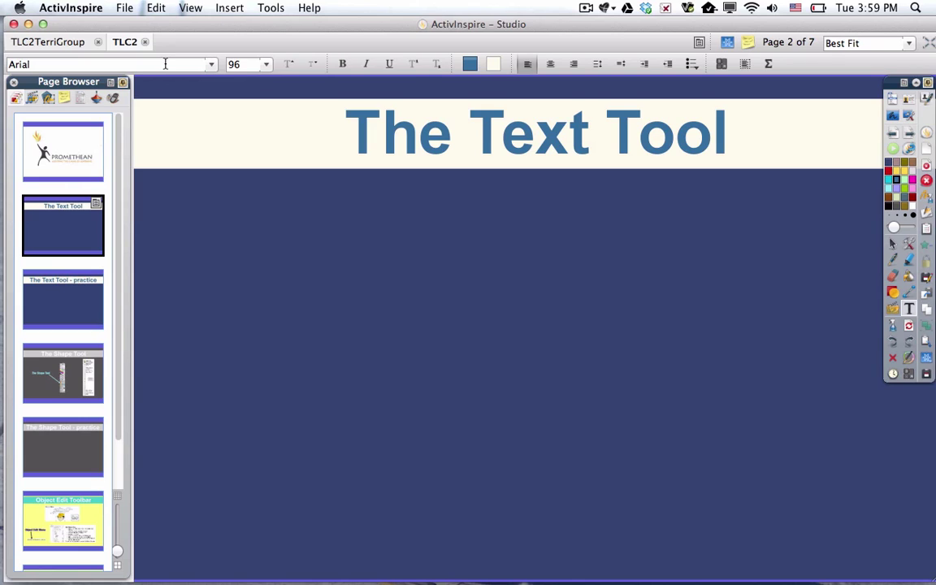
- Place a text box below the slide heading and type 'Parts of the cell'
left_click(238, 263)
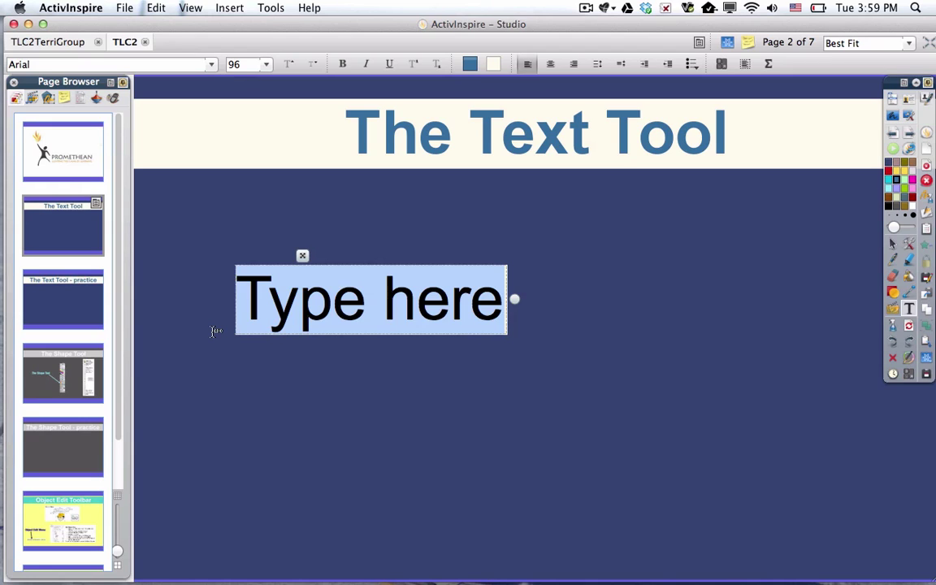
type("Par")
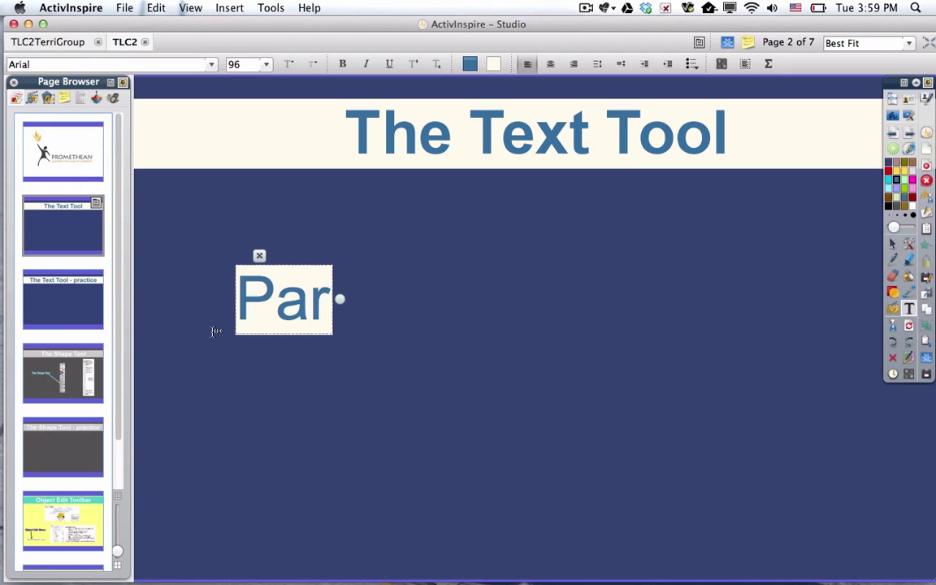
type("ts of the c")
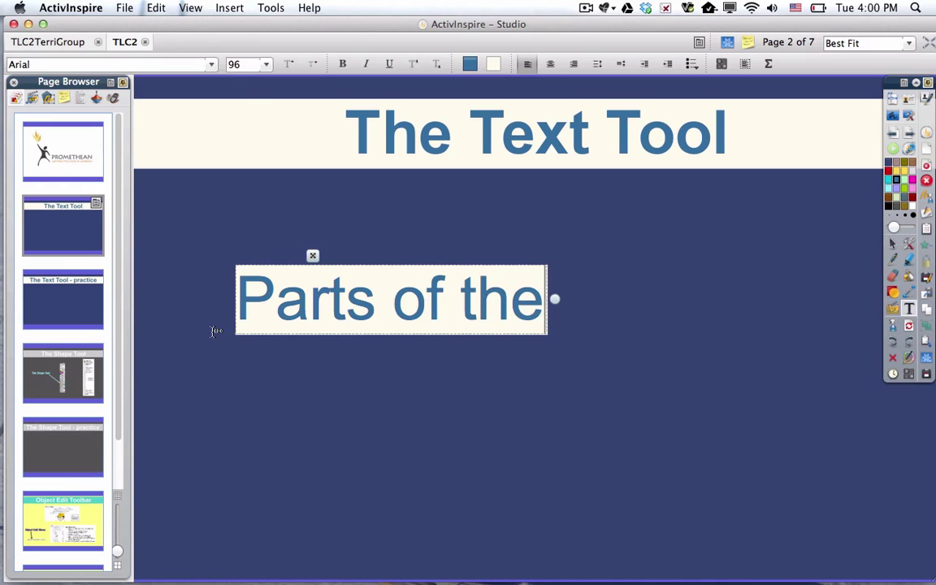
type("ell")
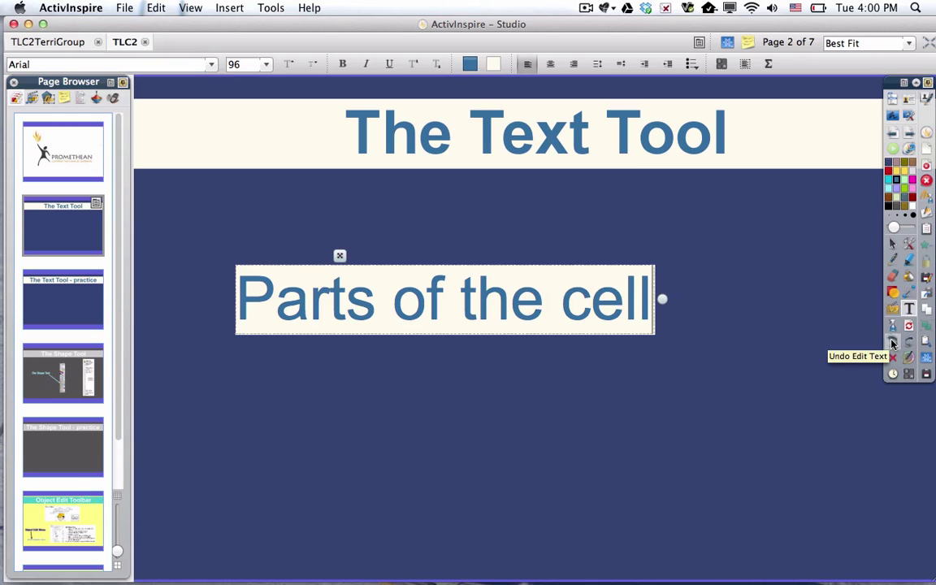
- Undo the 'Parts of the cell' typing and delete the leftover text box
left_click(892, 343)
left_click(892, 343)
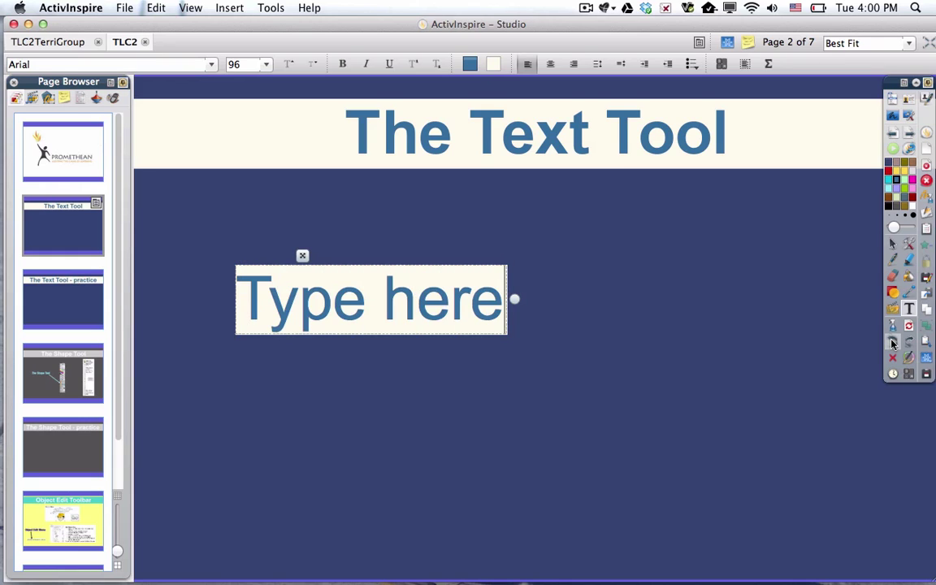
left_click(891, 343)
left_click(892, 343)
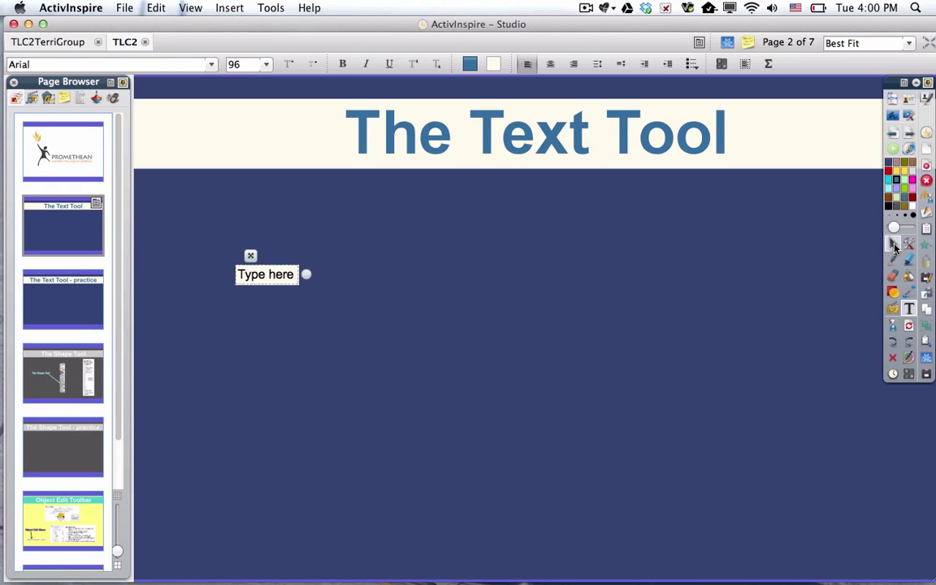
left_click(893, 248)
left_click(291, 273)
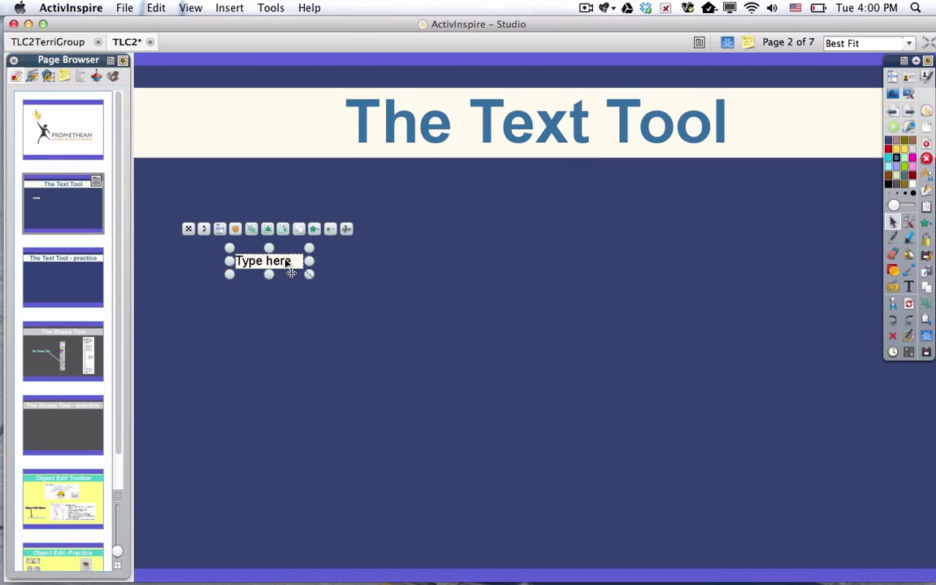
key("Delete")
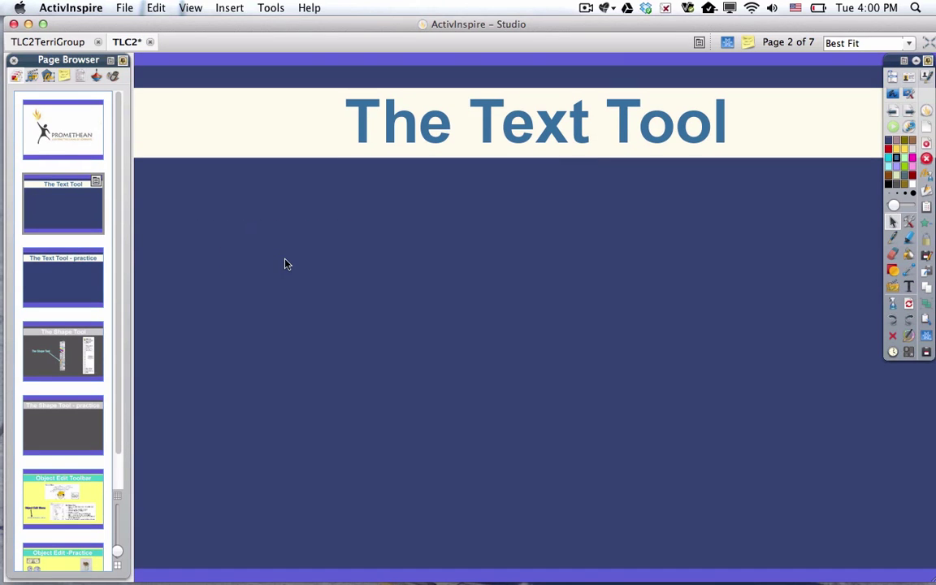
- Add 'Parts of a Cell' below the heading in bold light-yellow text with no background
left_click(909, 288)
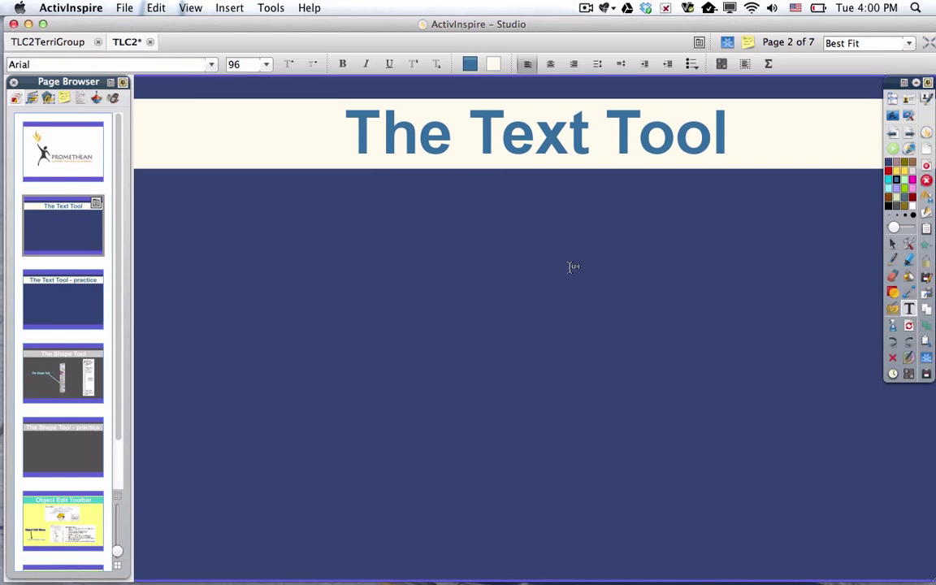
left_click(493, 65)
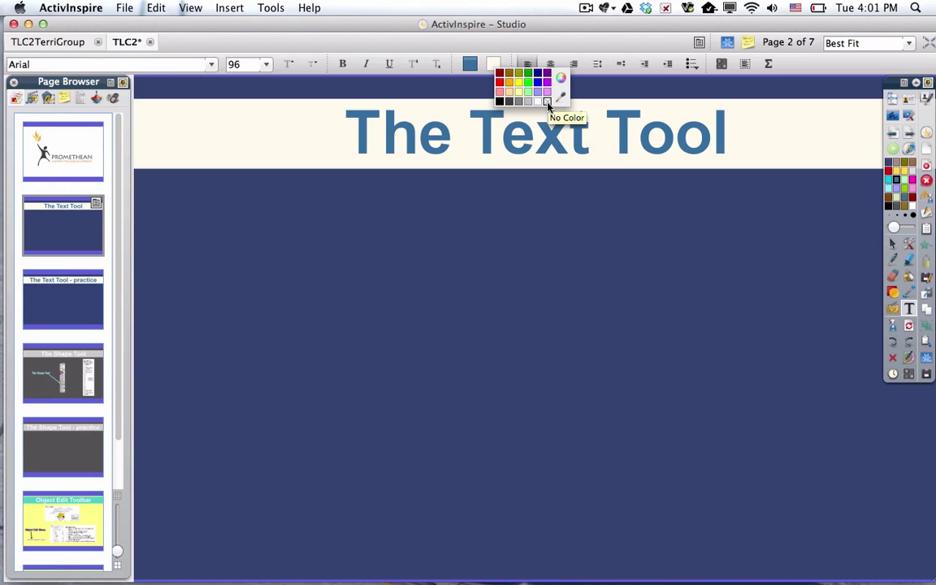
left_click(548, 103)
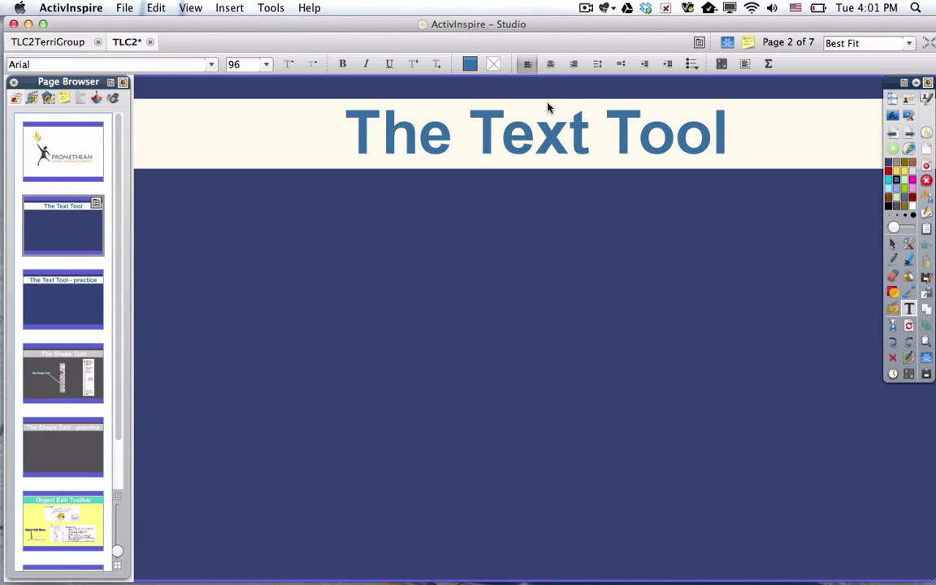
left_click(472, 64)
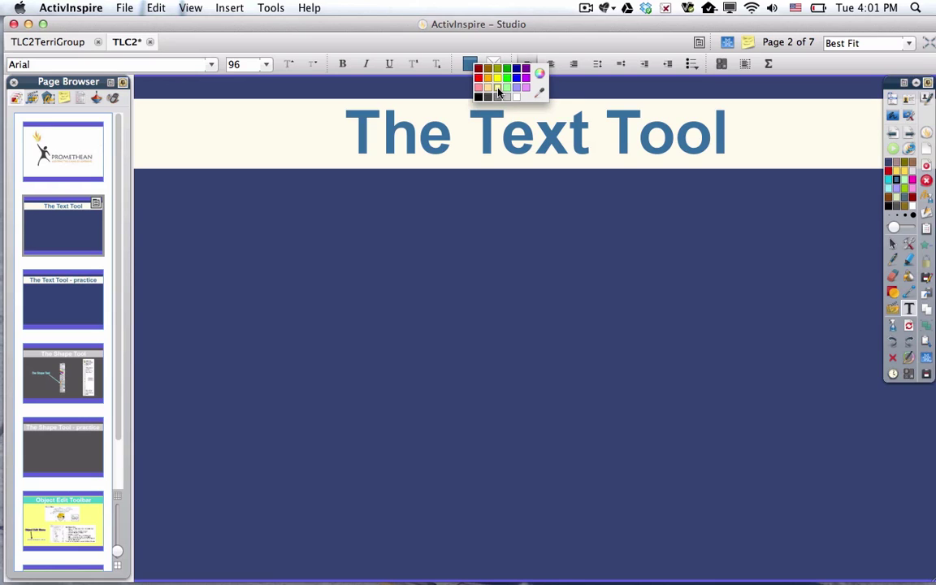
left_click(497, 89)
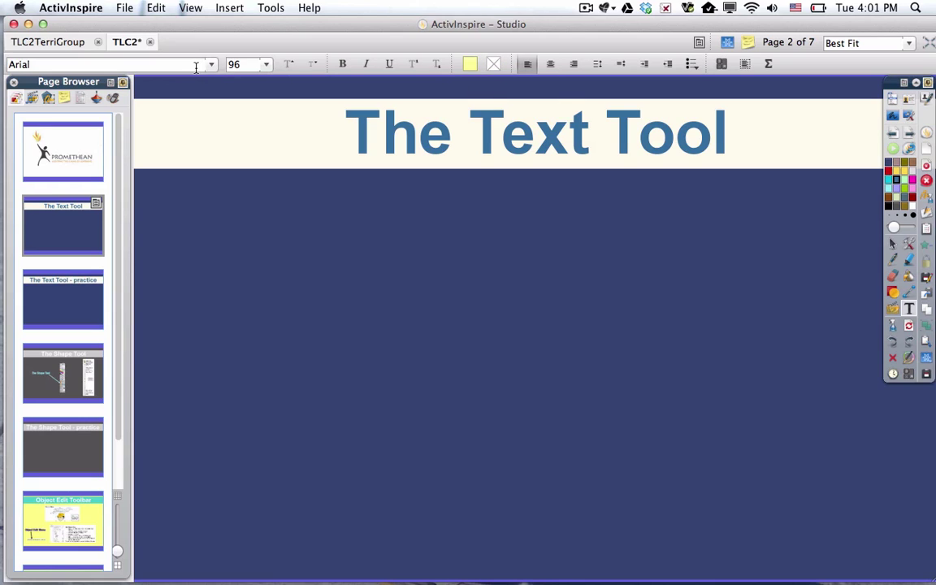
left_click(341, 64)
left_click(256, 222)
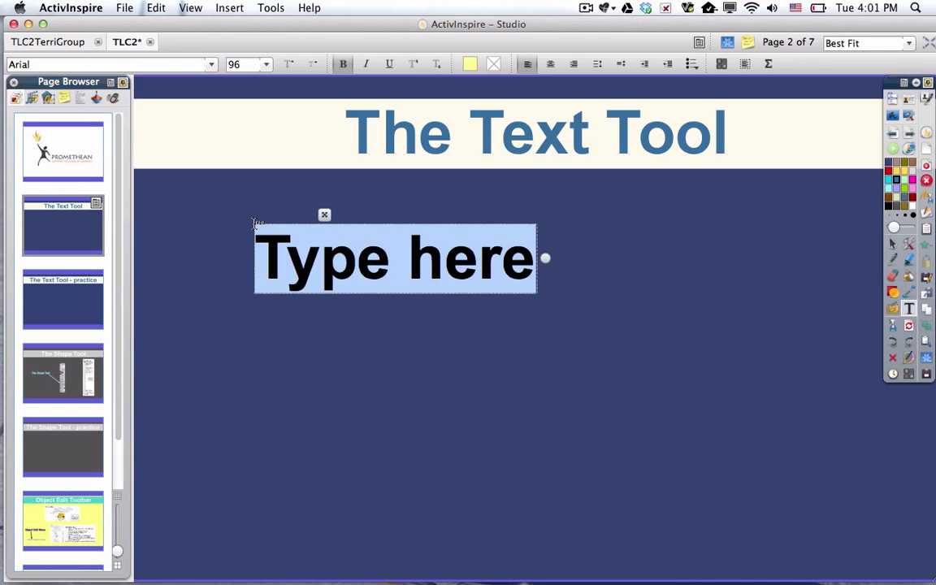
type("P")
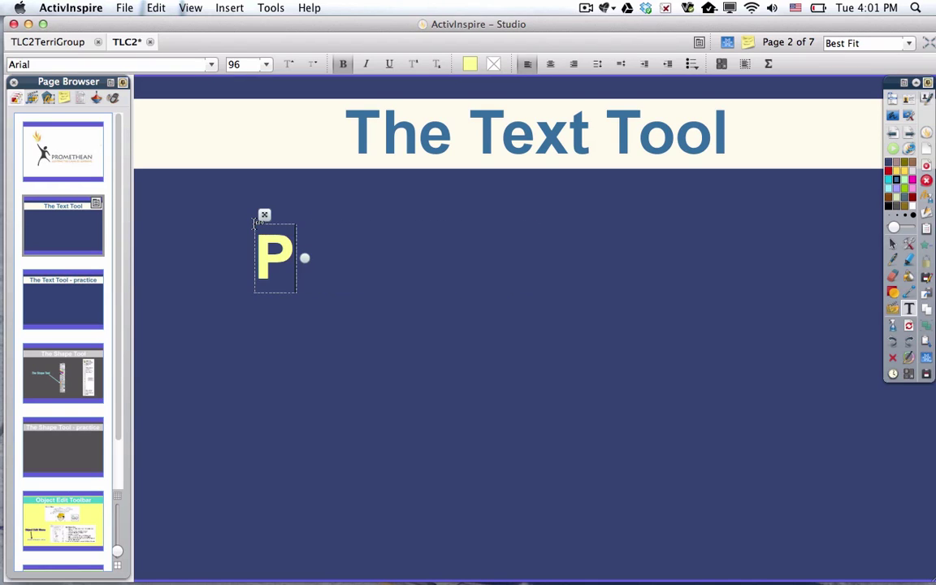
type("arts o")
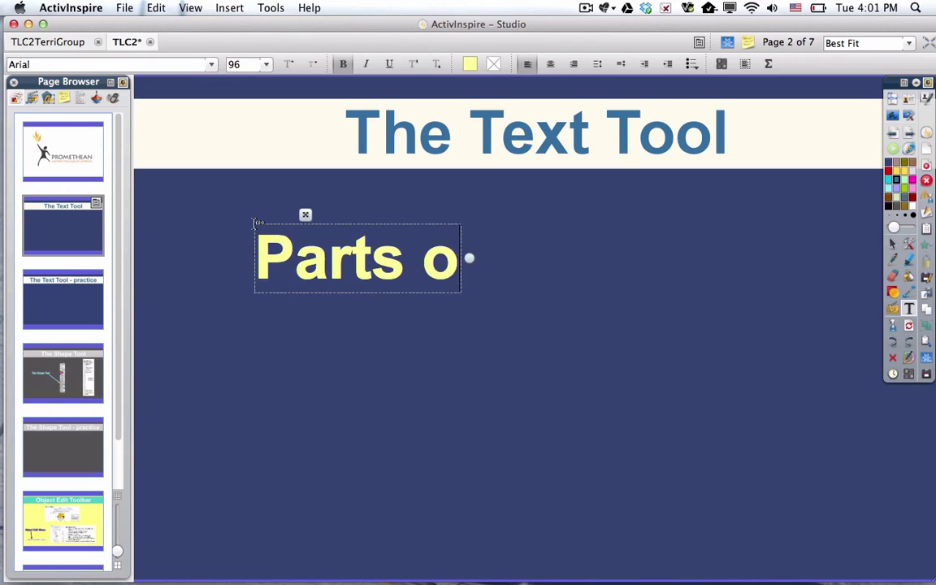
type("f a Cell")
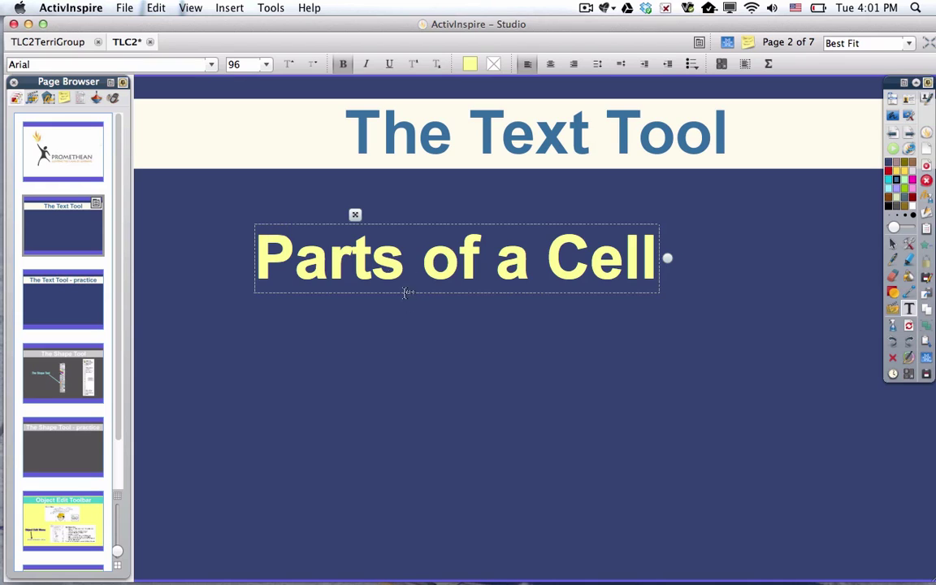
- Recolour the 'Parts of a Cell' title text light green
double_click(346, 234)
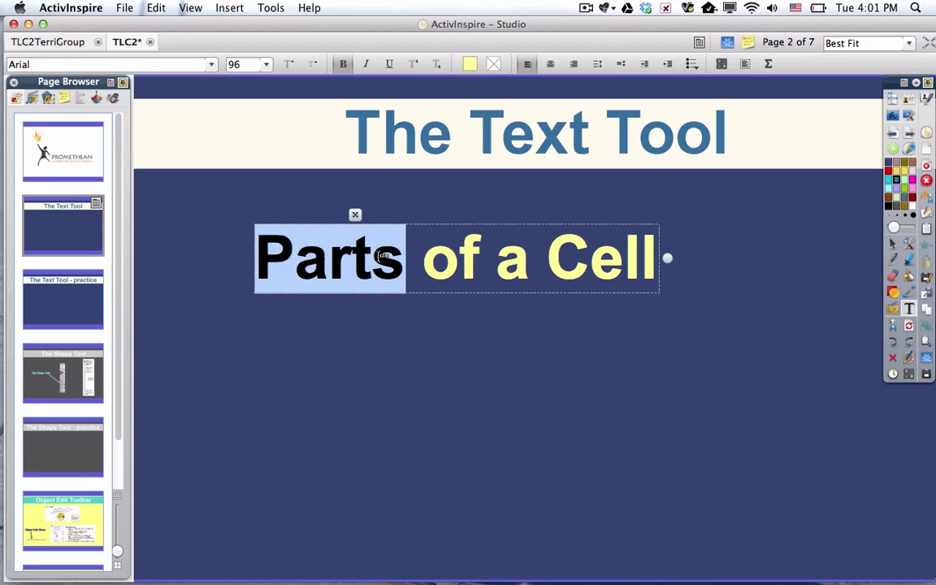
double_click(444, 265)
double_click(554, 267)
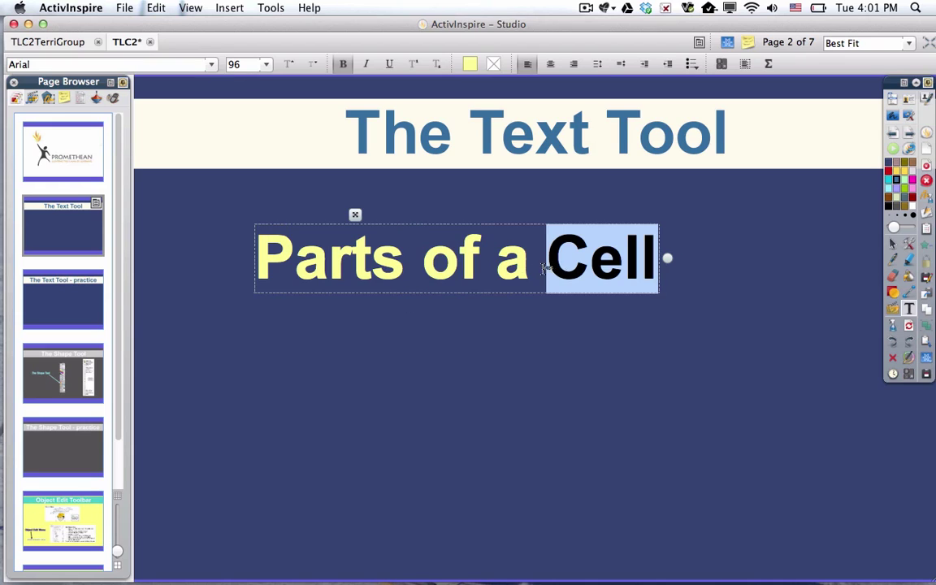
left_click(359, 246)
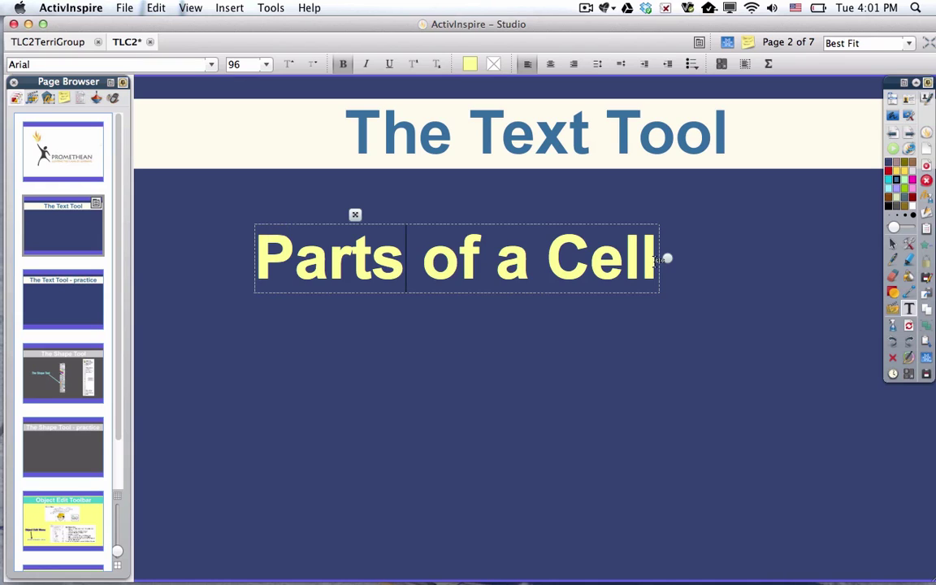
left_click_drag(655, 261, 258, 260)
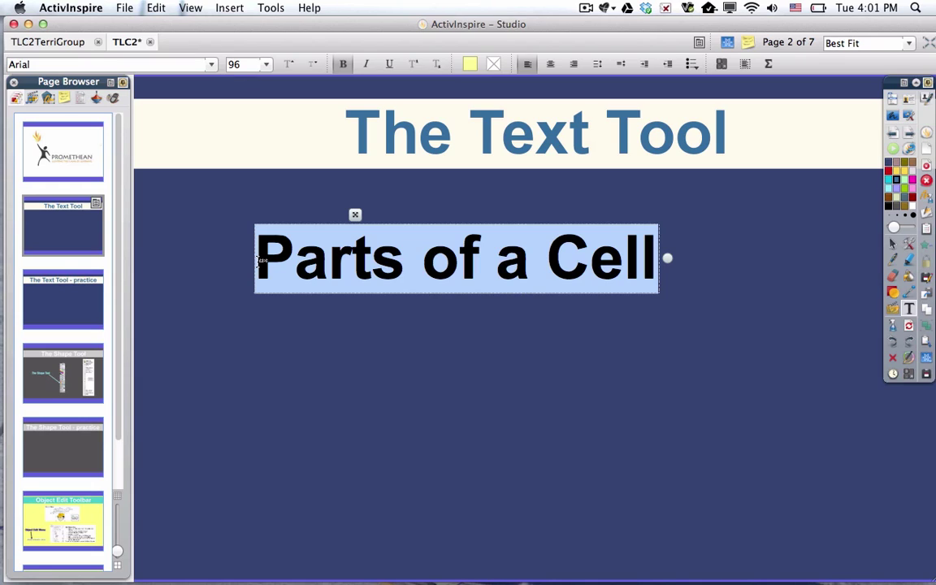
left_click(471, 65)
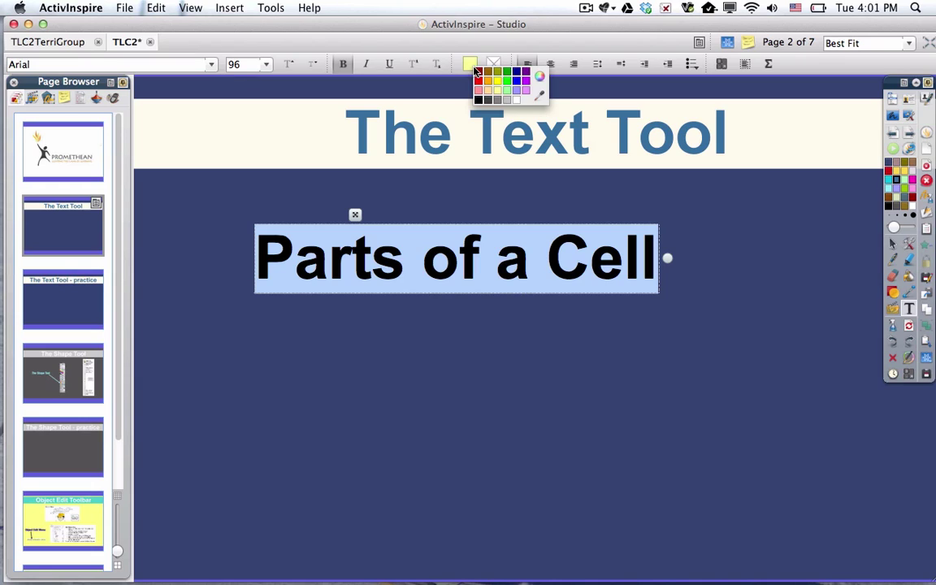
left_click(507, 96)
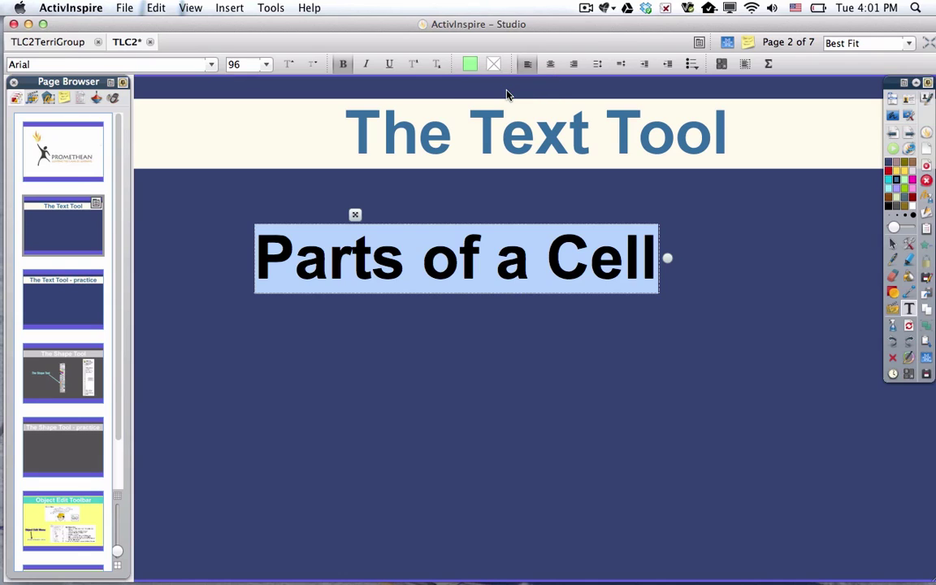
left_click(827, 308)
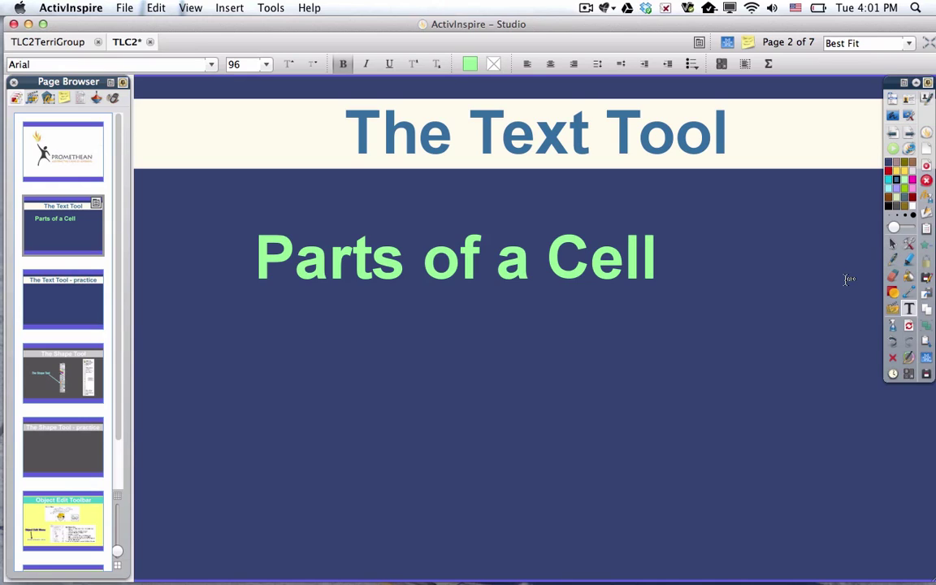
- Widen the title box, centre-align it, and move it just beneath the title band
left_click(649, 267)
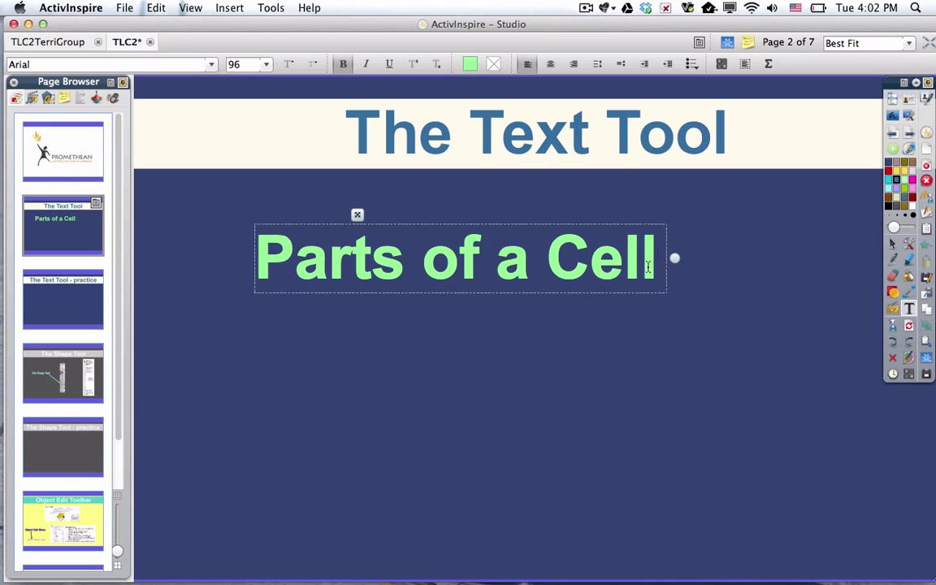
left_click_drag(677, 258, 779, 256)
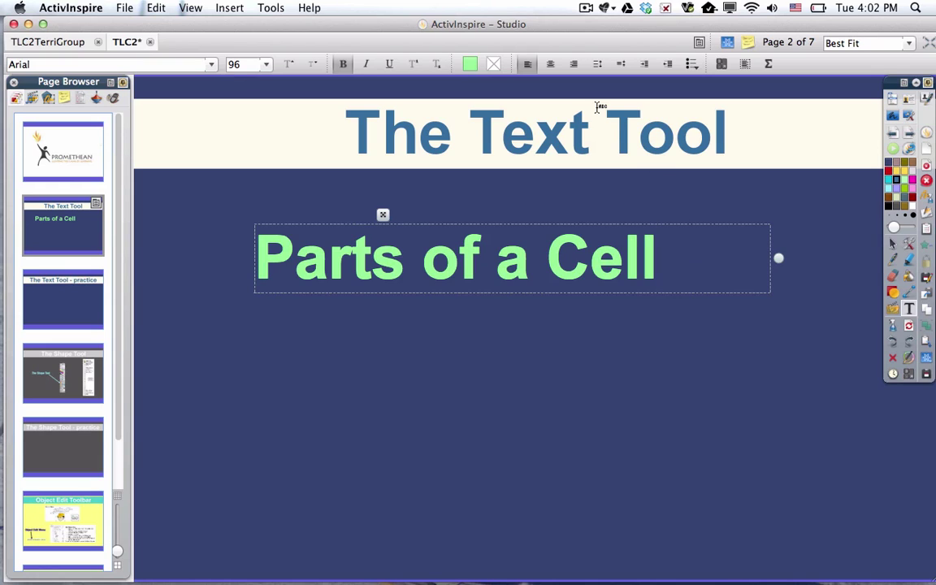
left_click(551, 66)
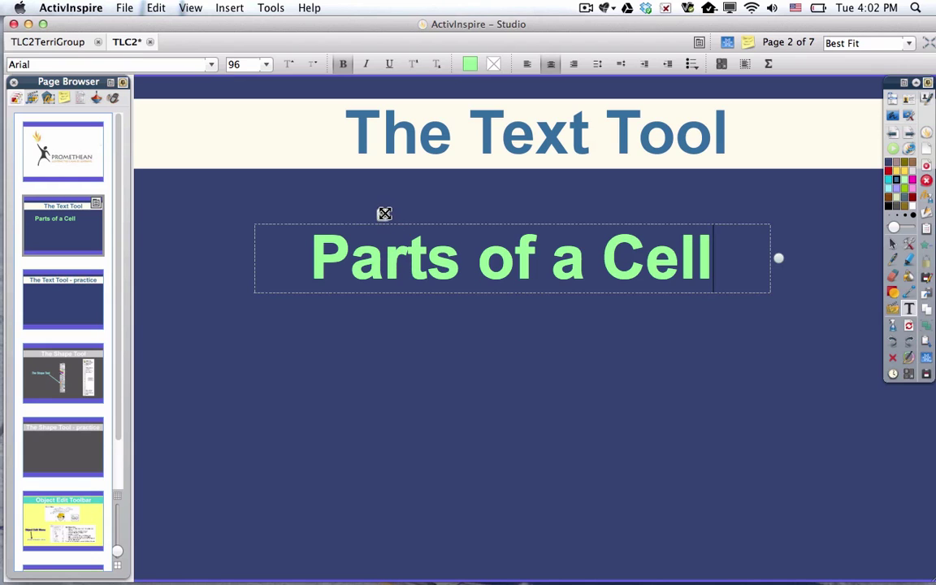
left_click_drag(382, 214, 427, 201)
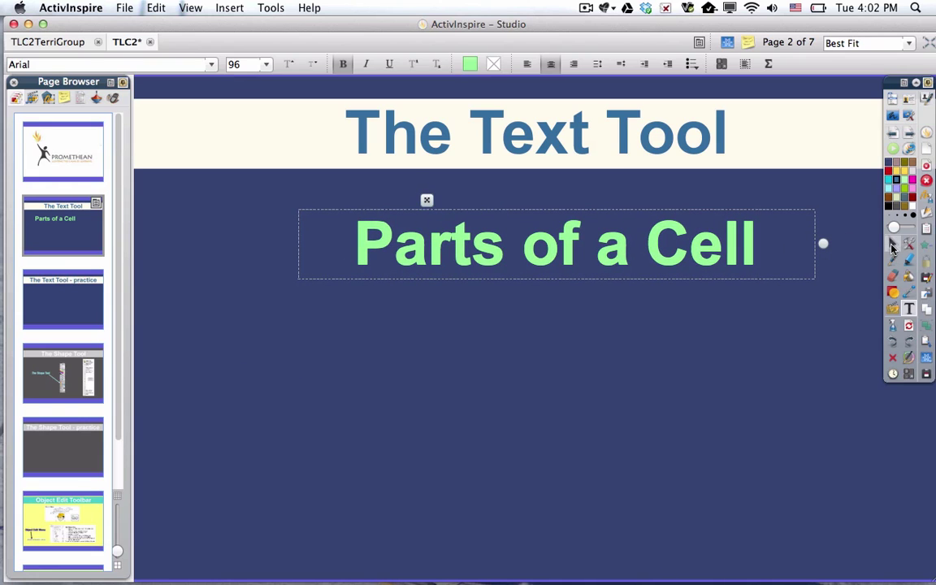
left_click(734, 306)
left_click_drag(611, 249, 591, 218)
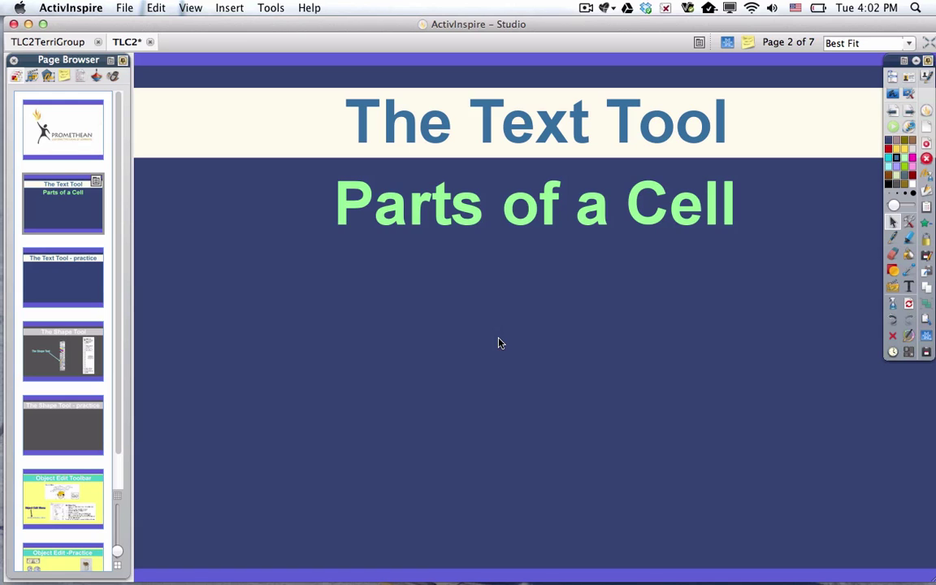
- Create a text box below the title with 72-point, filled-circle bulleted, white text
left_click(910, 288)
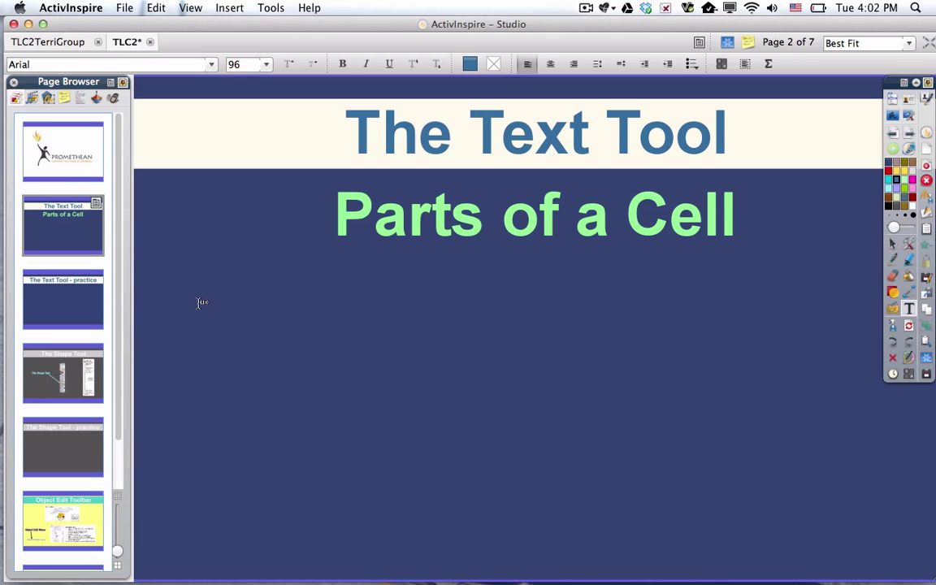
left_click(201, 303)
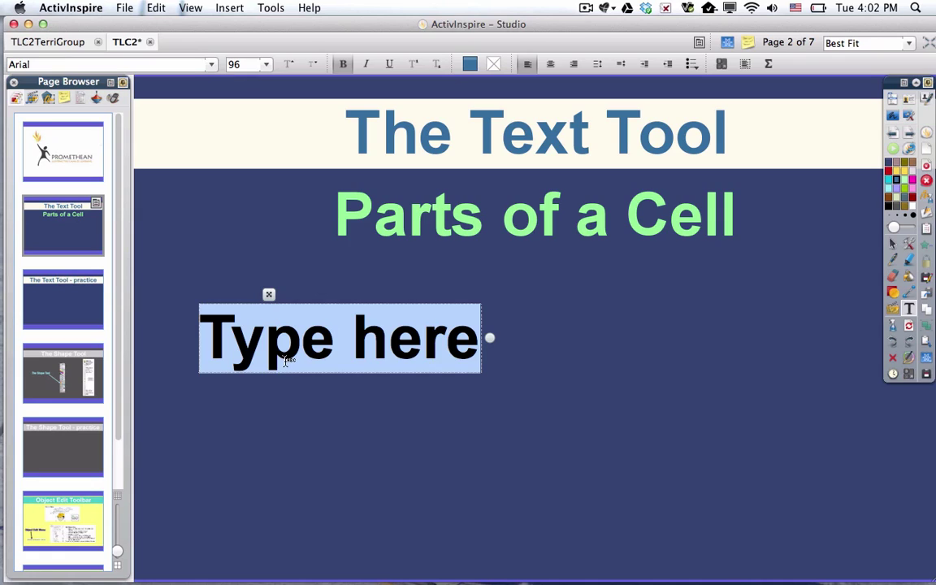
left_click(266, 65)
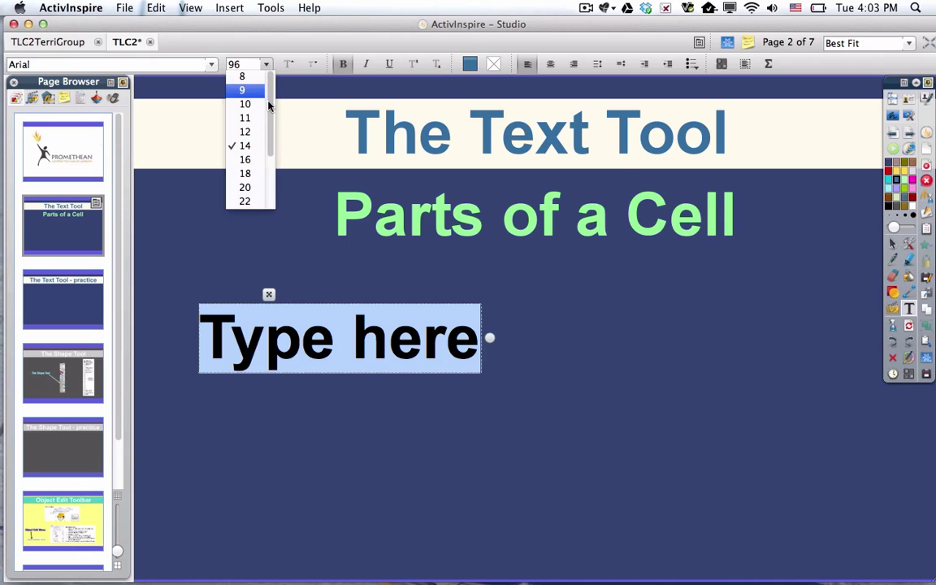
left_click_drag(268, 105, 271, 173)
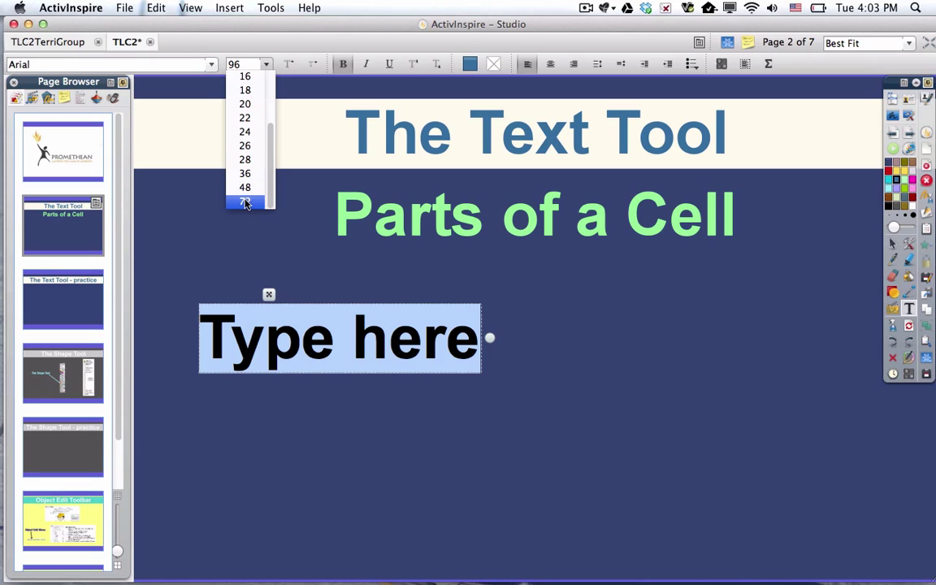
left_click(246, 202)
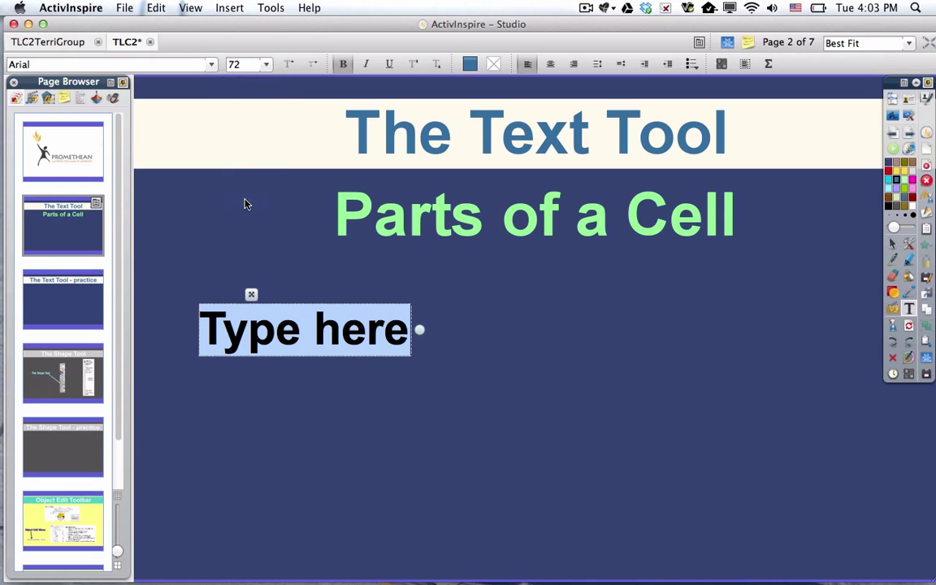
left_click(691, 64)
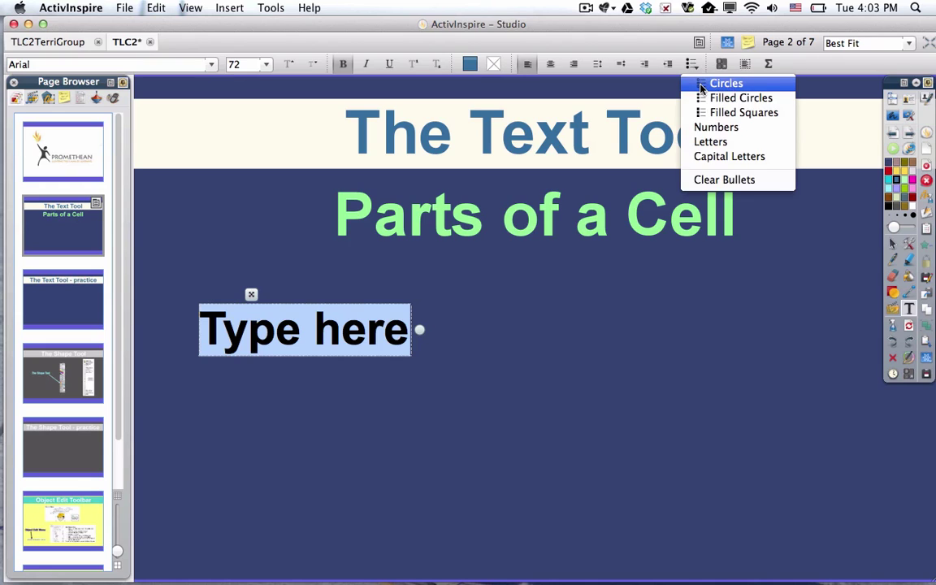
left_click(701, 98)
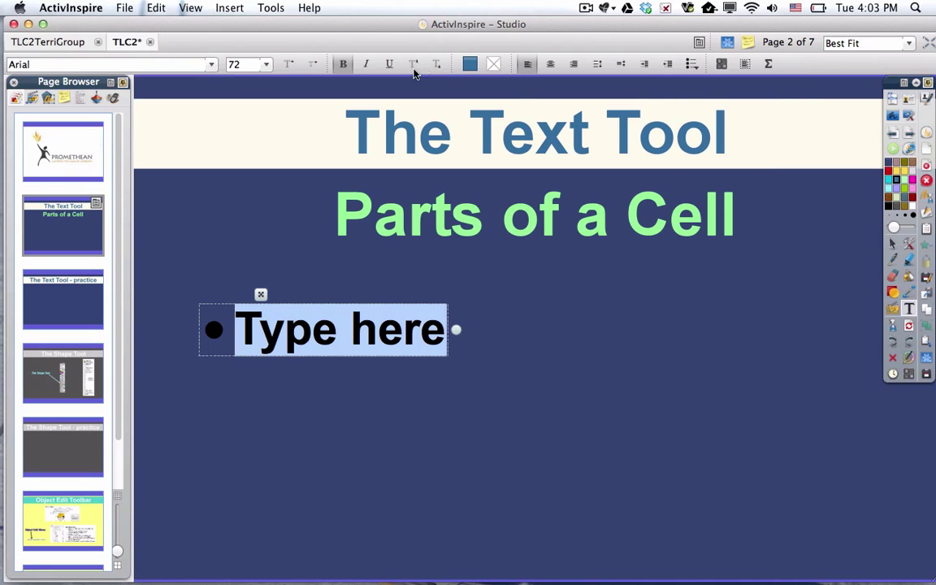
left_click(470, 63)
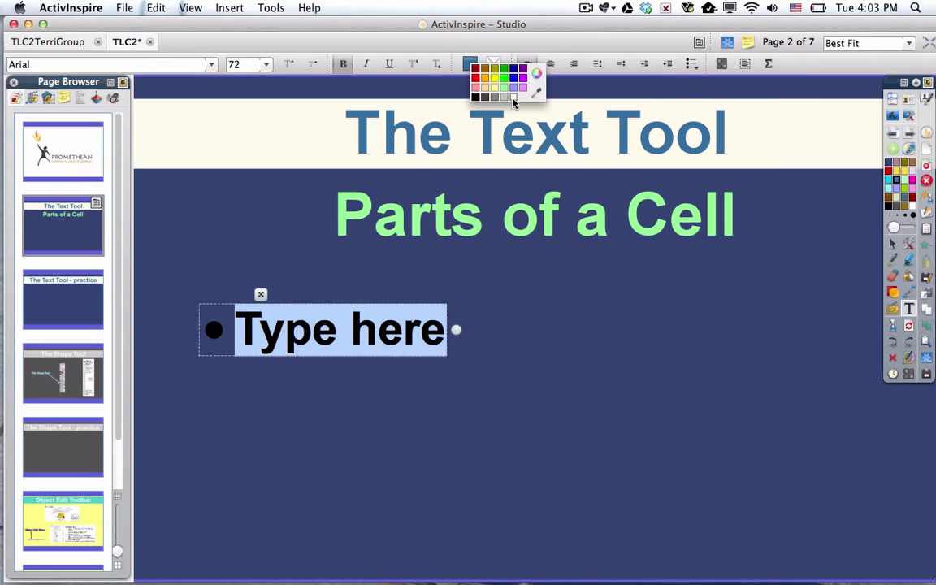
left_click(514, 97)
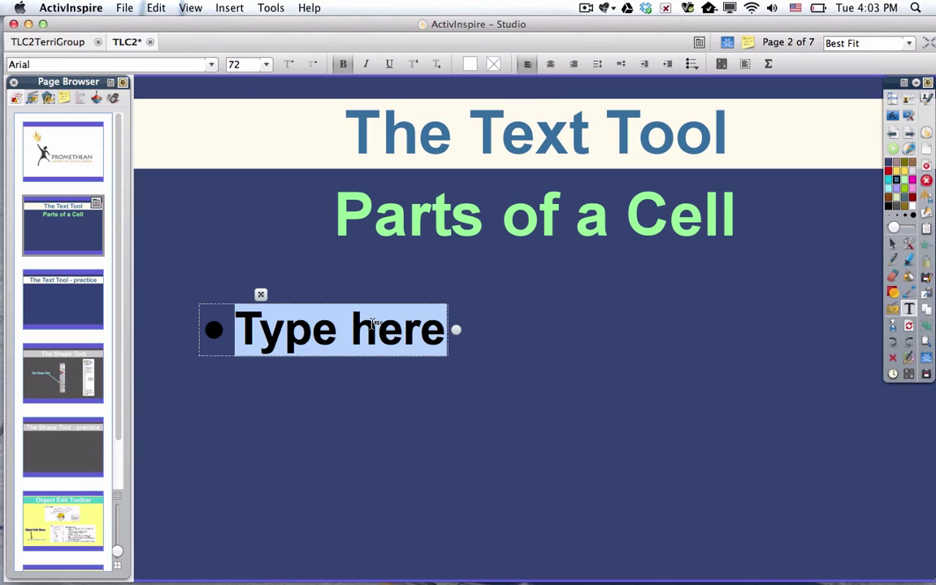
- Type the bullet items Centrioles, Nucleus and Ribosomes on separate lines
type("C")
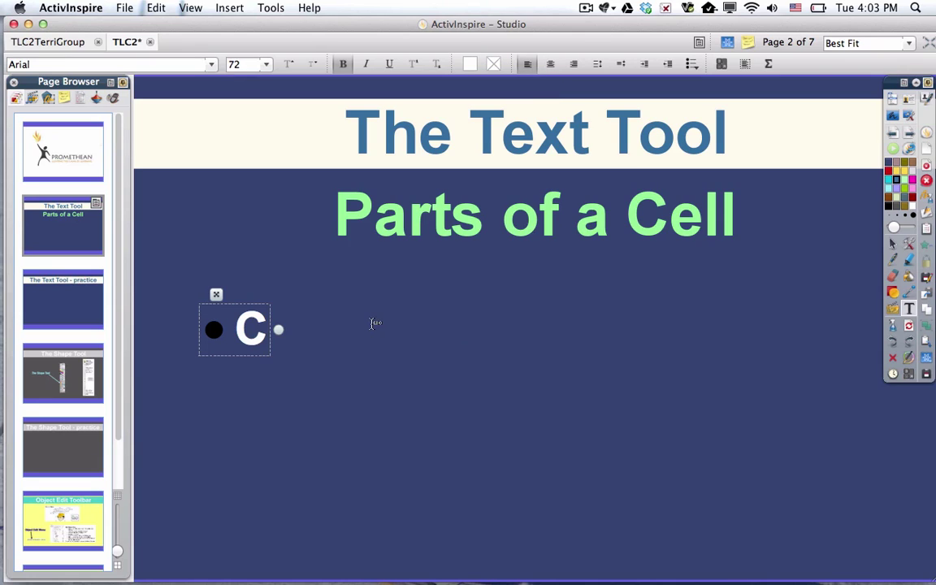
type("entrioles")
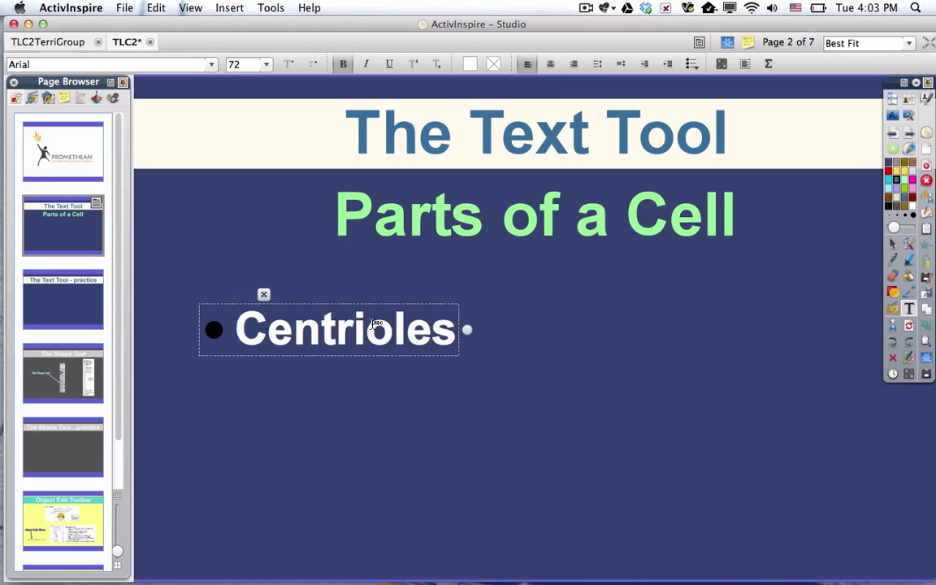
key("Return")
type("Nucleus")
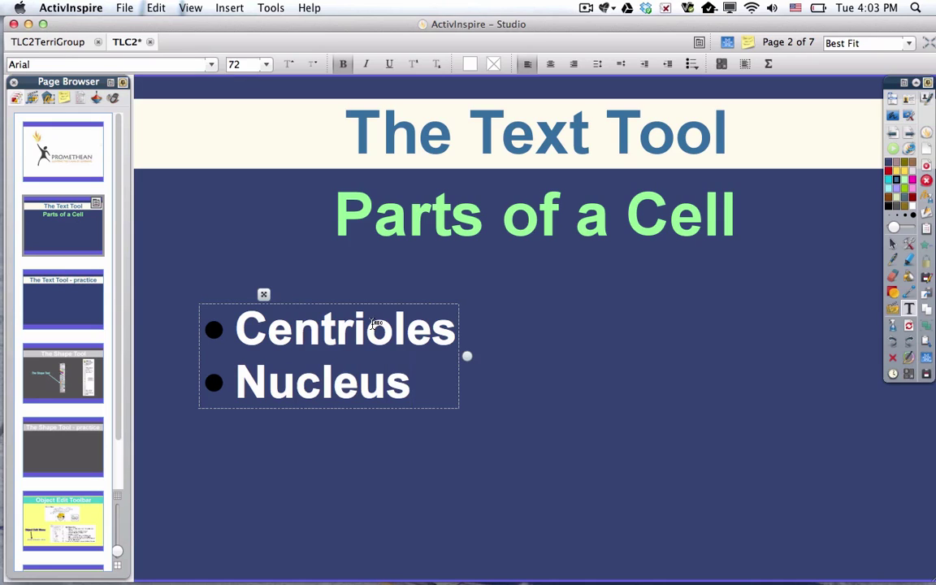
key("Return")
key("BackSpace")
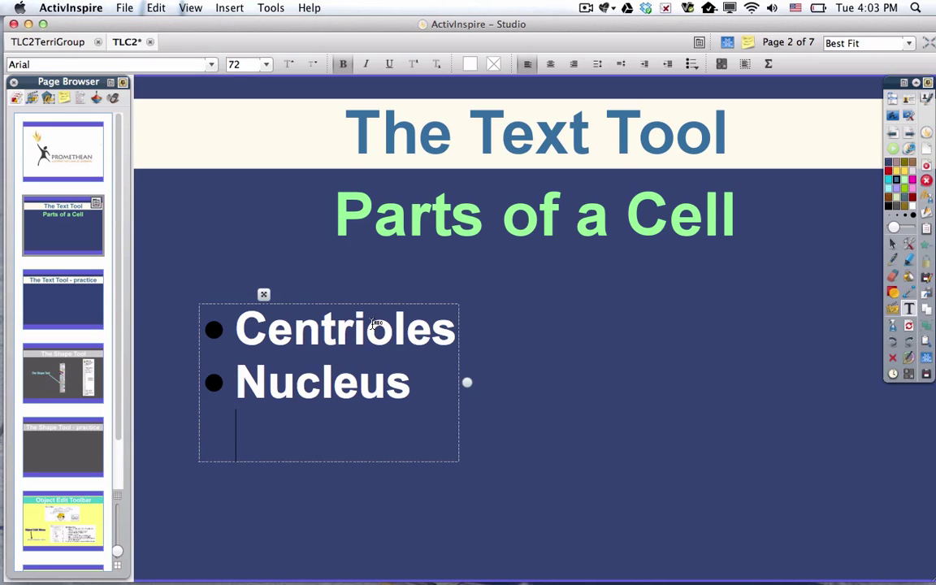
key("BackSpace")
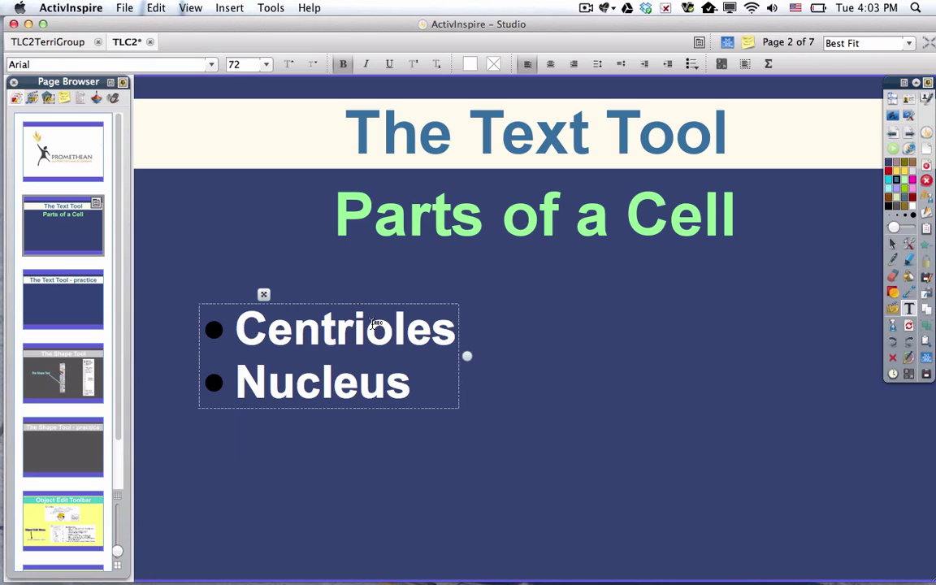
key("Return")
type("Ribo")
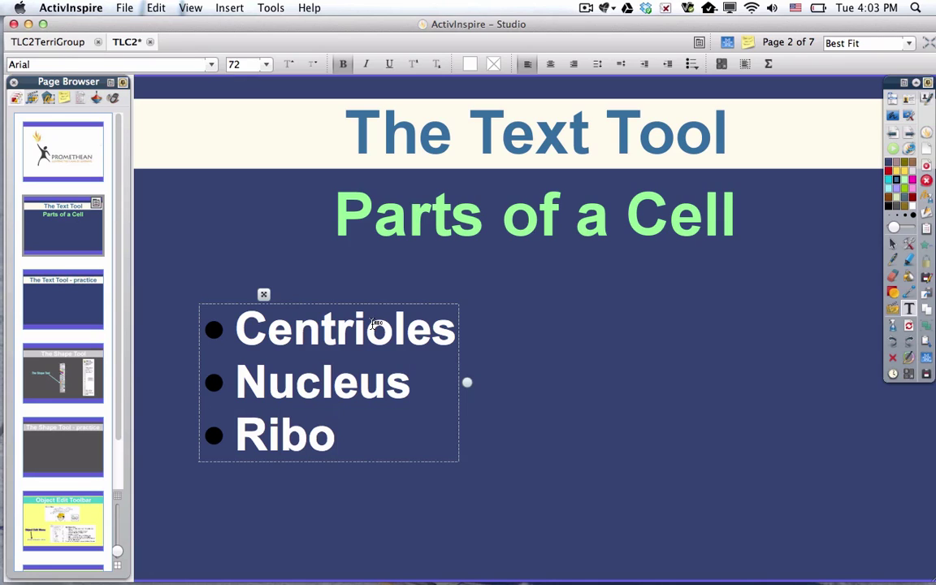
type("somes")
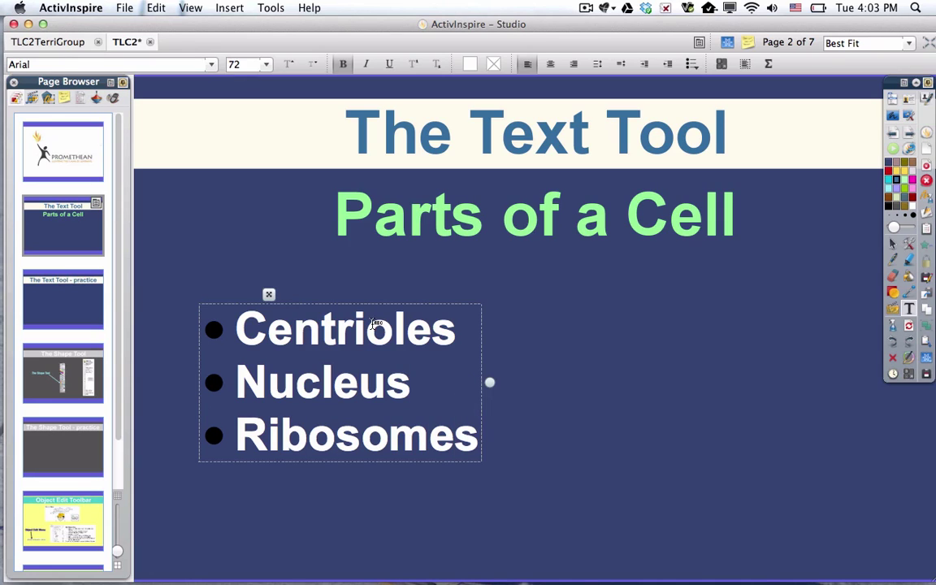
left_click(512, 334)
- Widen the bulleted list's box and drag it to the centre under the green title
left_click(892, 243)
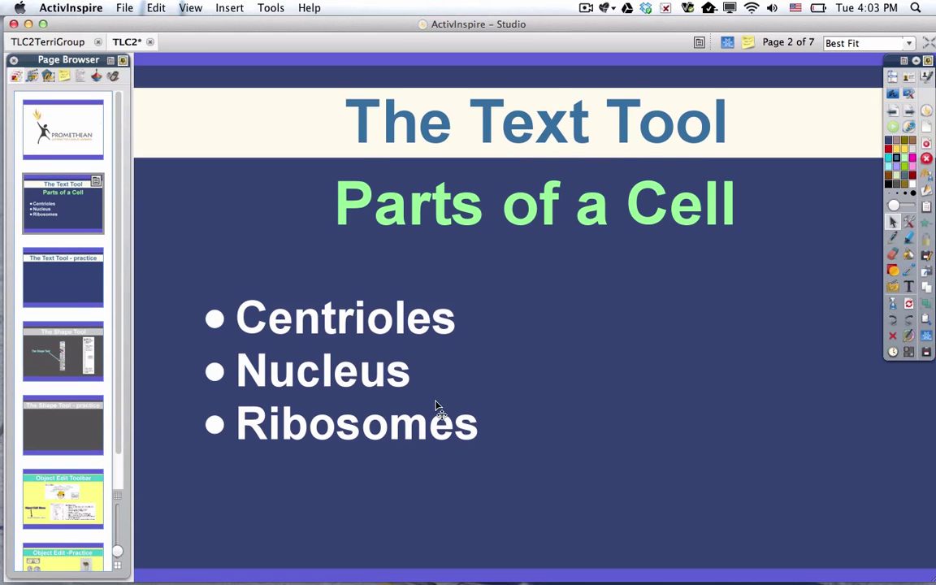
left_click(455, 407)
left_click_drag(487, 372, 594, 372)
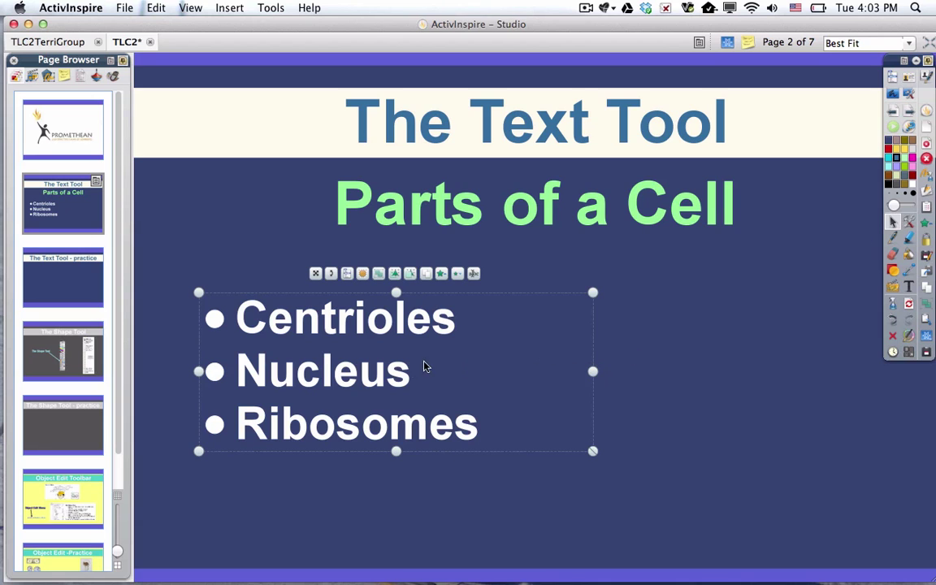
left_click_drag(402, 384, 595, 396)
left_click(636, 496)
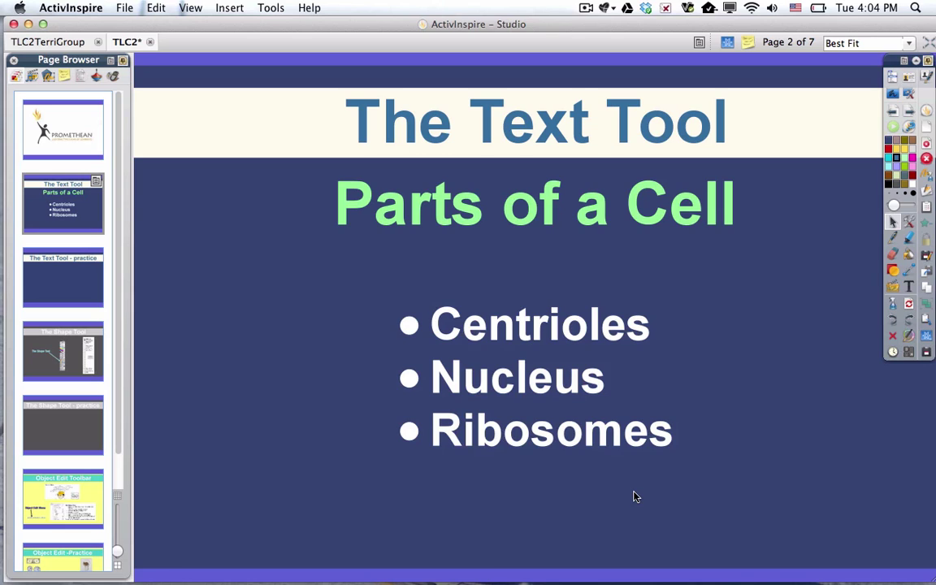
- Go to page 3, 'The Text Tool - practice', and show its notes in a wider panel
left_click(90, 290)
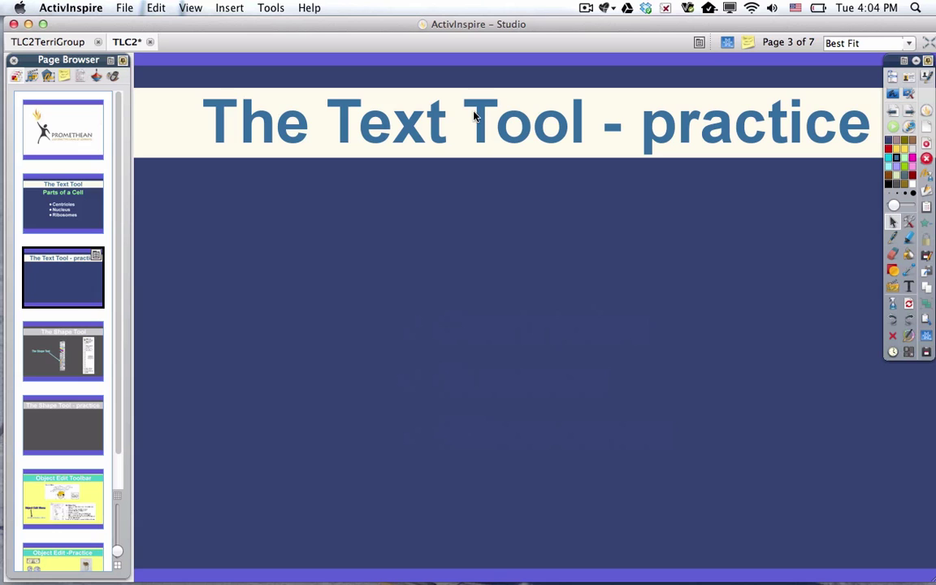
left_click(748, 42)
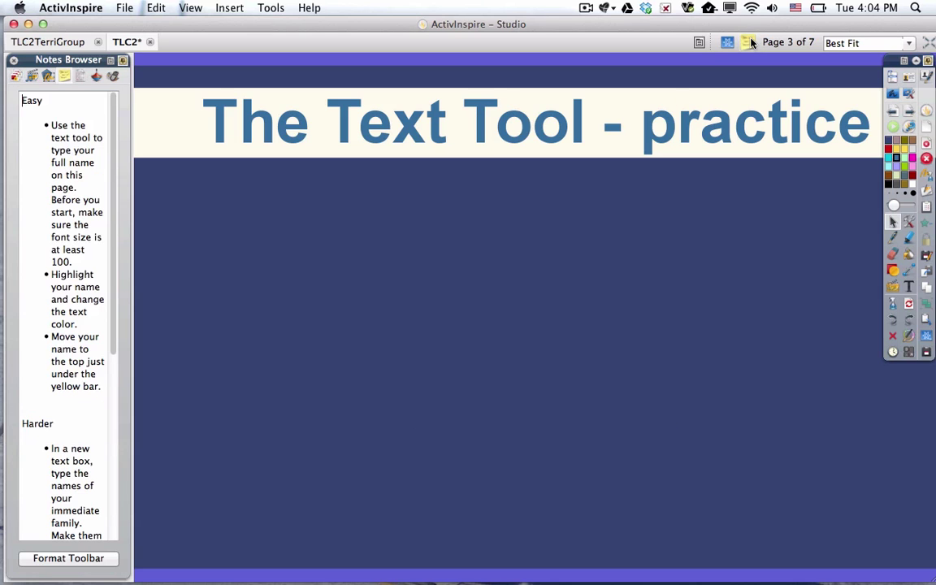
left_click_drag(132, 284, 199, 286)
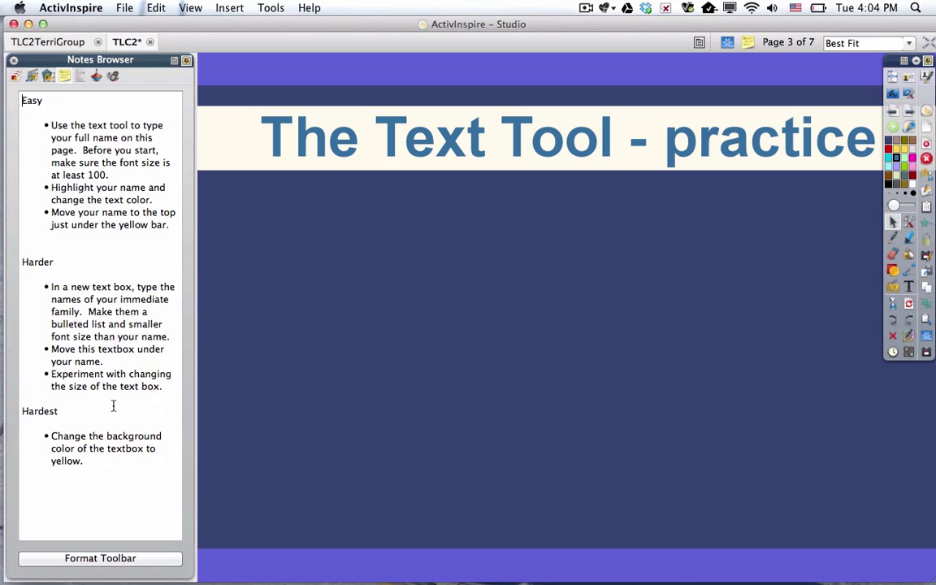